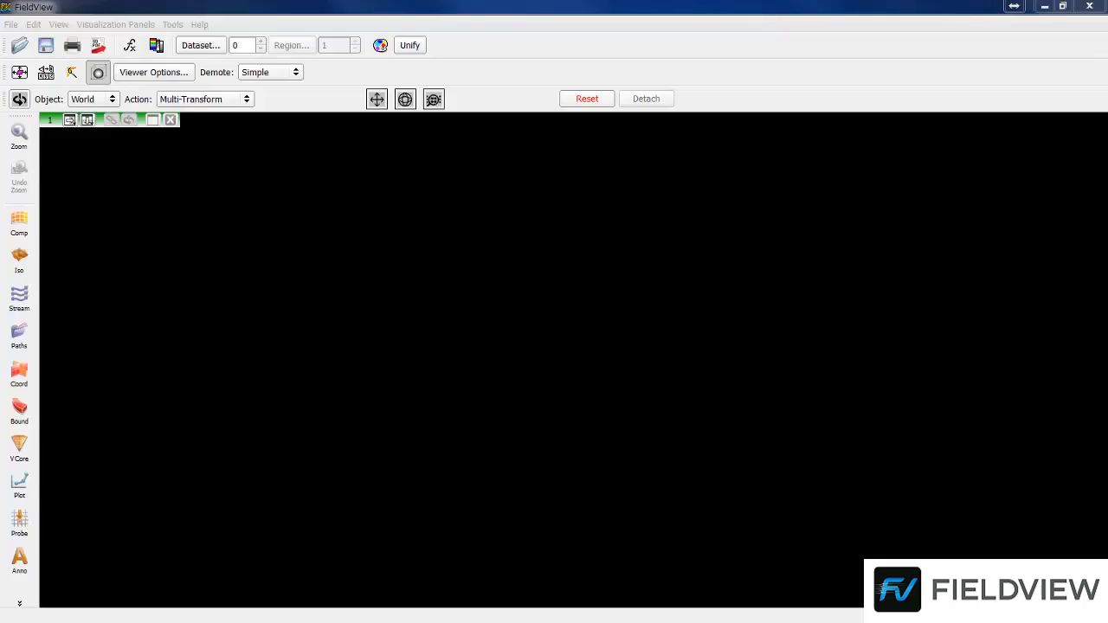
# Switch FieldView's data input to local licensed parallel processing
pyautogui.click(17, 25)
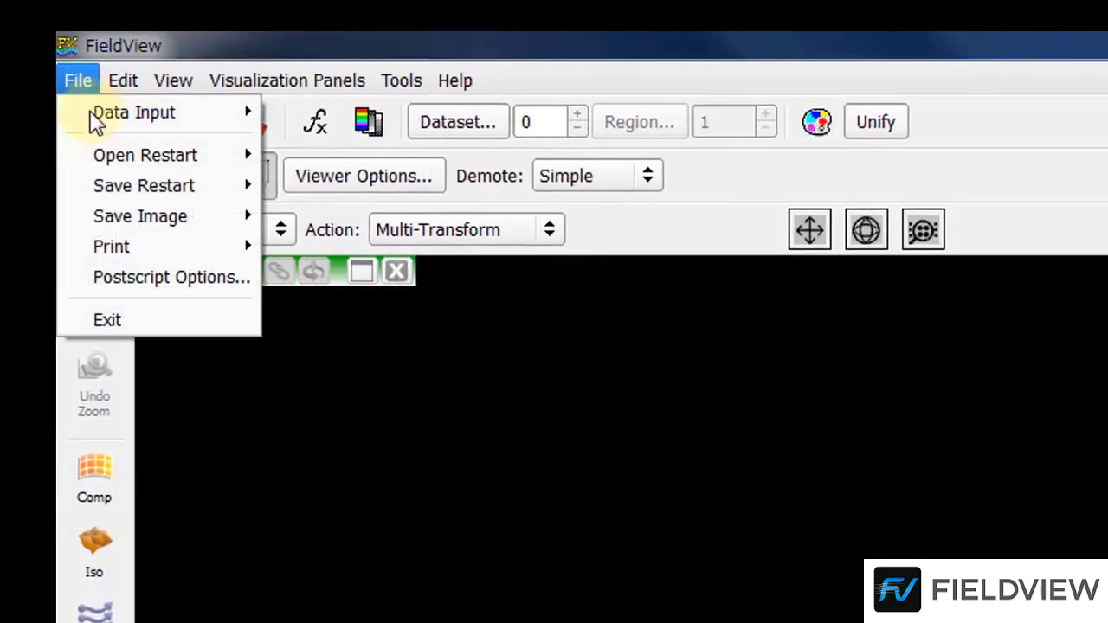
pyautogui.moveTo(95, 122)
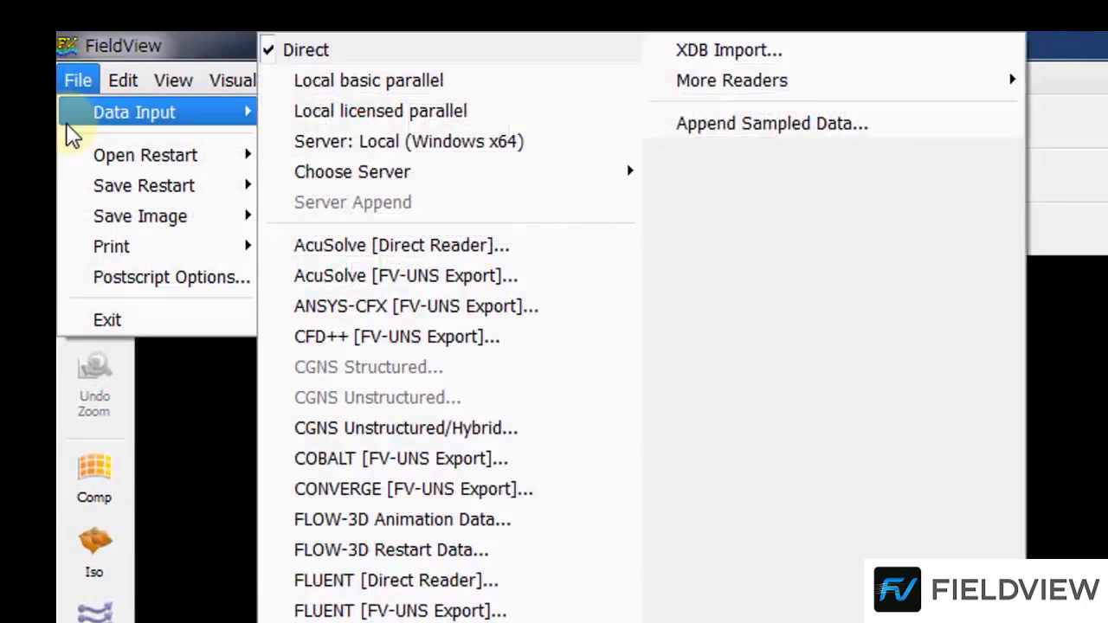
pyautogui.click(495, 121)
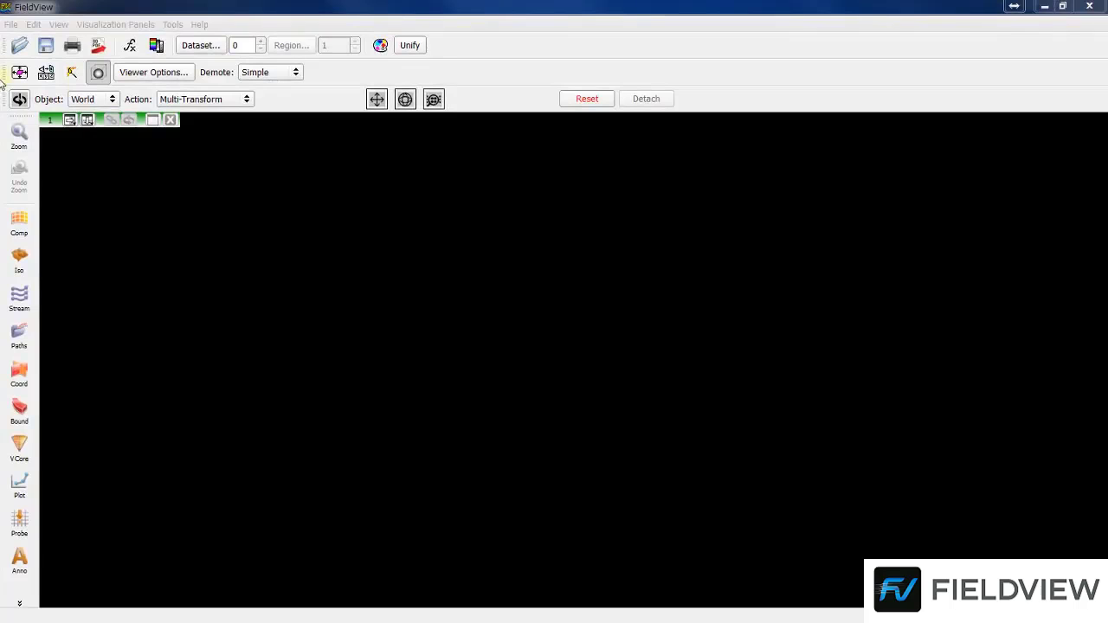
# Read data.fvuns with the FV-UNS reader and accept its function subset
pyautogui.click(14, 24)
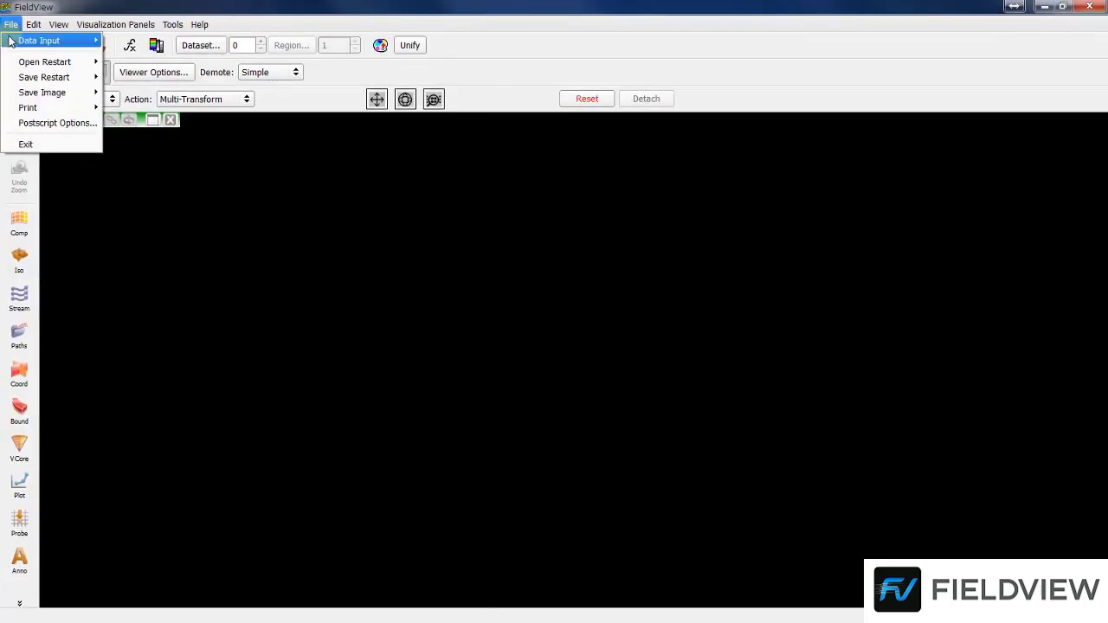
pyautogui.moveTo(26, 40)
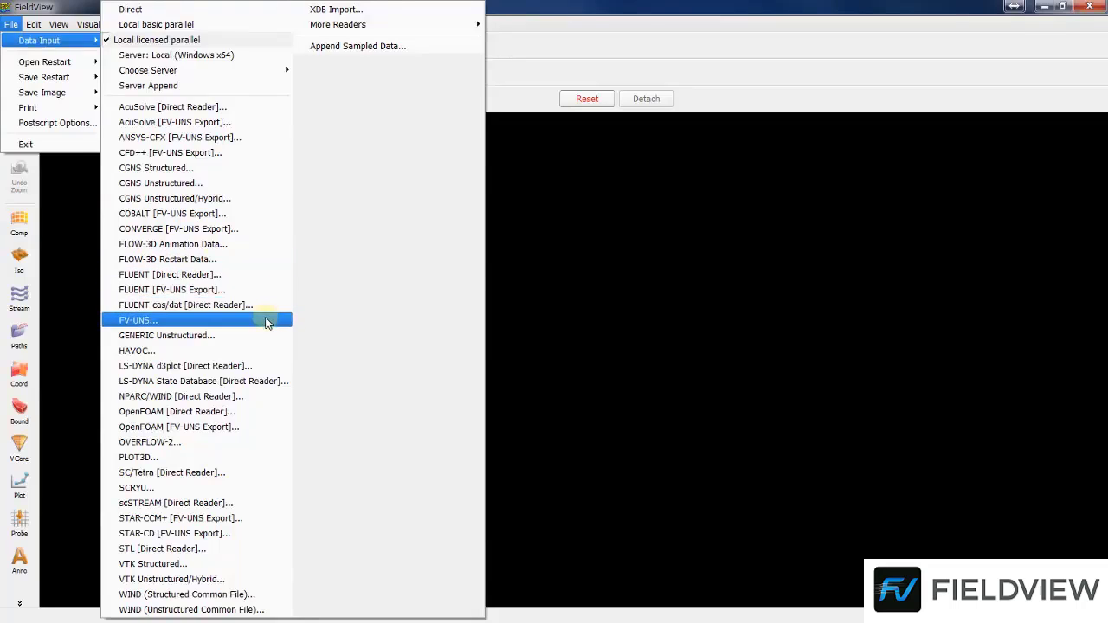
pyautogui.click(267, 321)
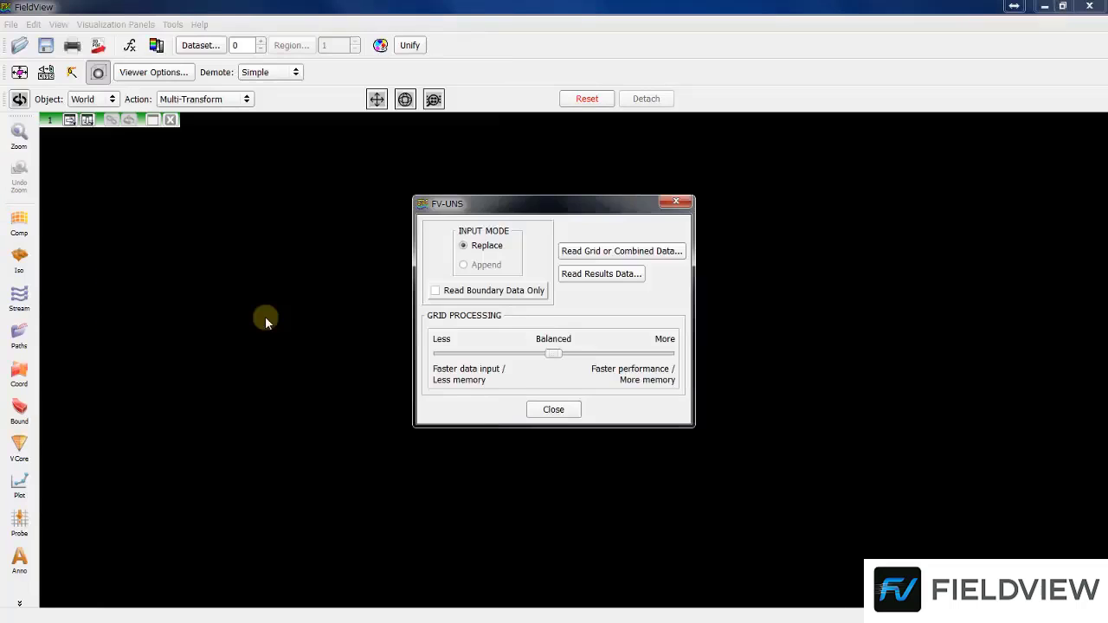
pyautogui.click(666, 251)
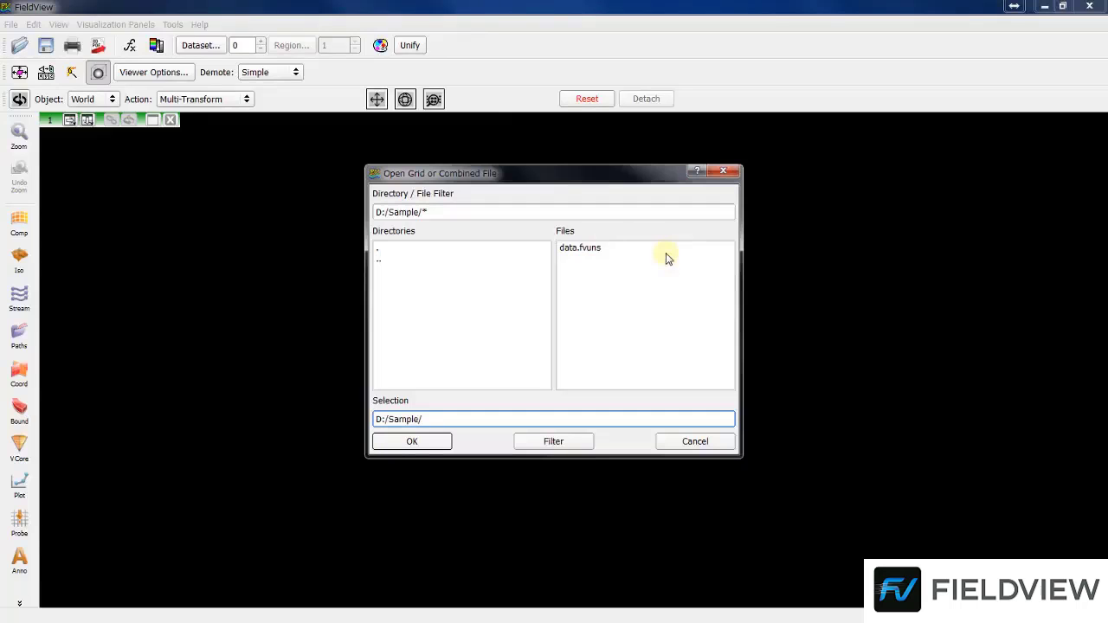
pyautogui.click(620, 249)
pyautogui.click(422, 443)
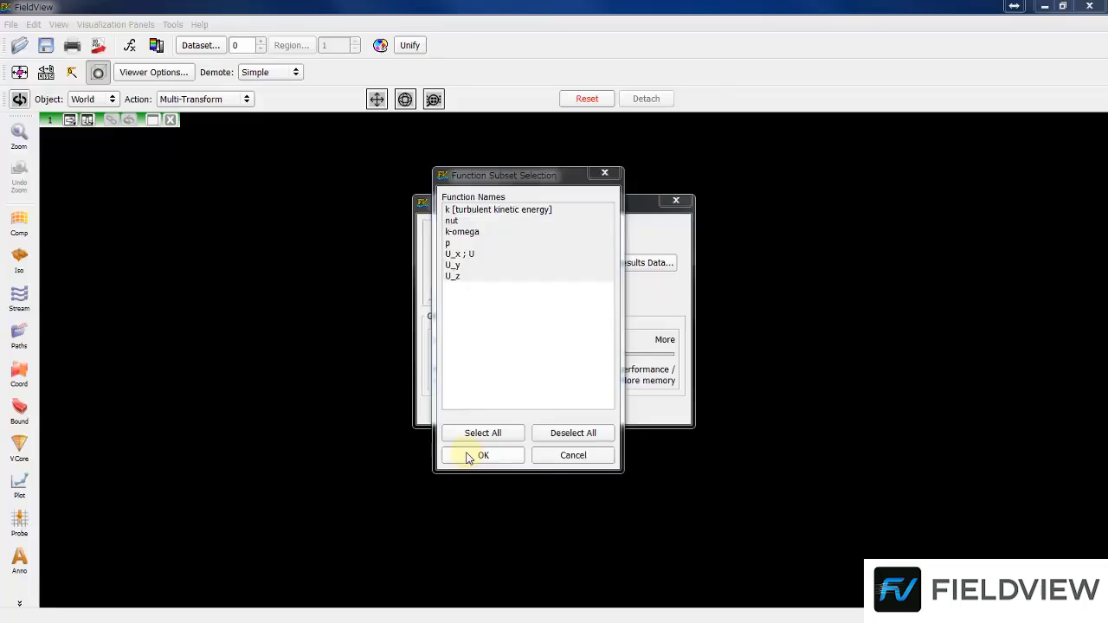
pyautogui.click(472, 456)
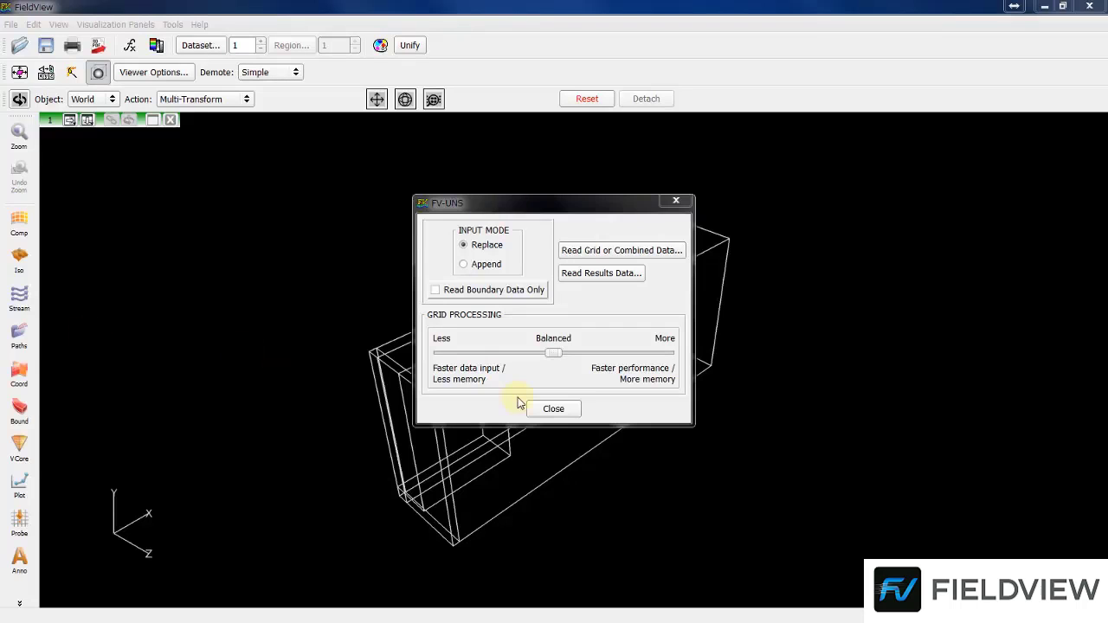
# Close the FV-UNS reader now that the dataset has loaded
pyautogui.click(571, 410)
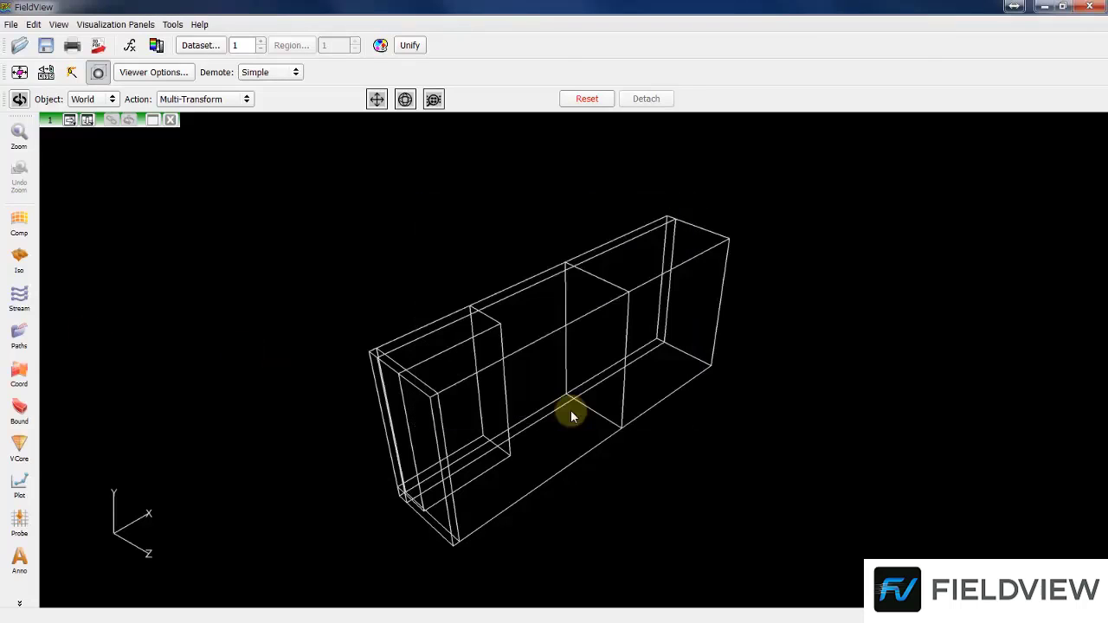
# Hide the domain's wireframe outline and start a new boundary surface
pyautogui.click(98, 74)
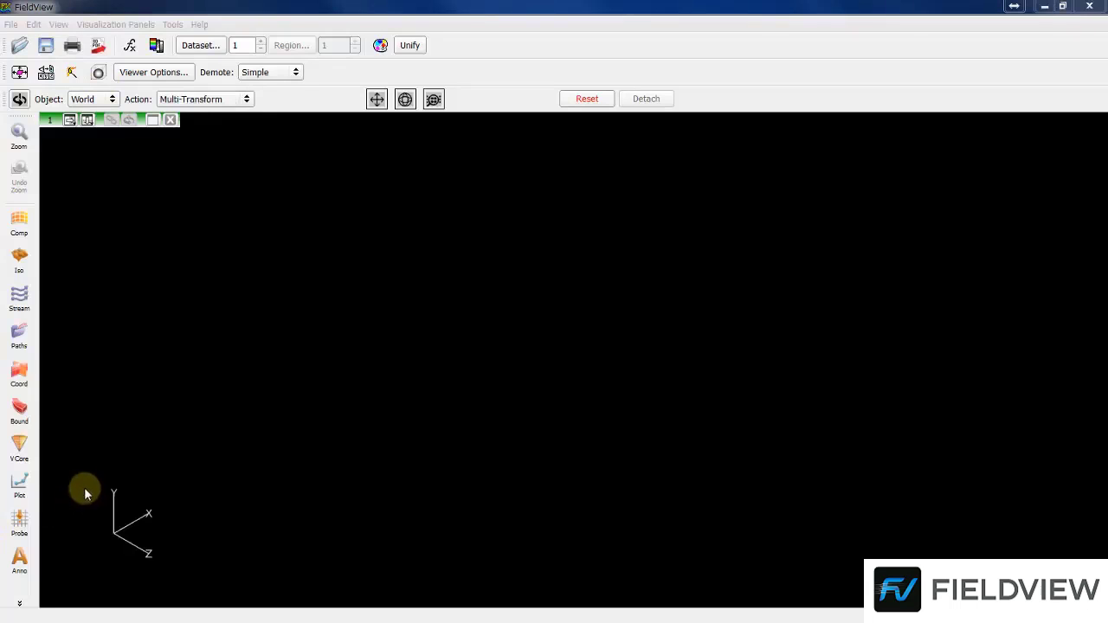
pyautogui.click(31, 420)
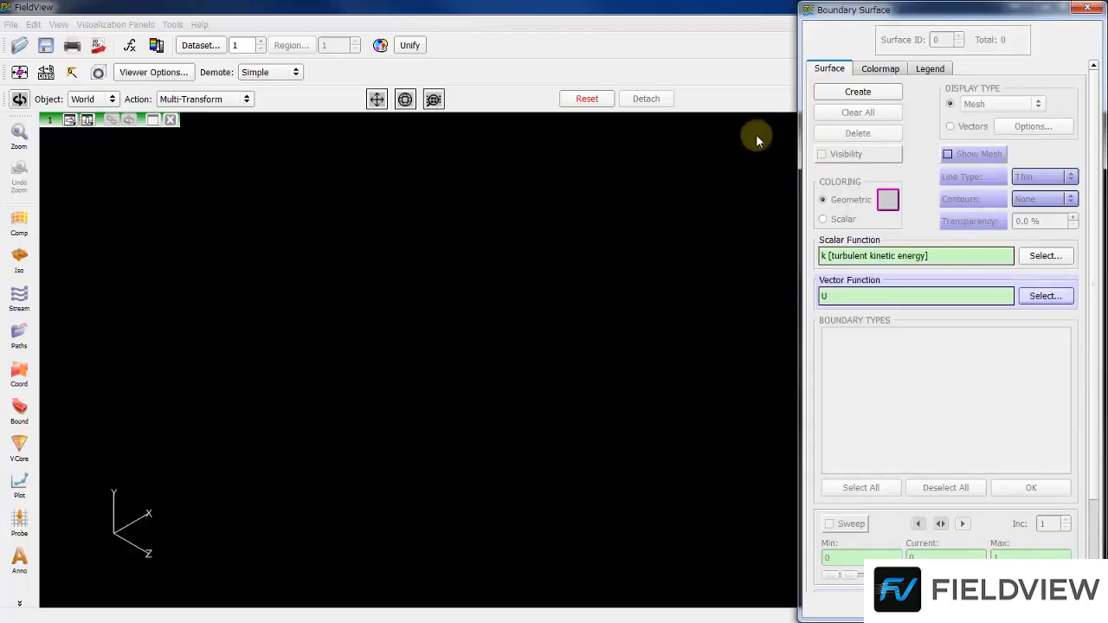
pyautogui.click(886, 93)
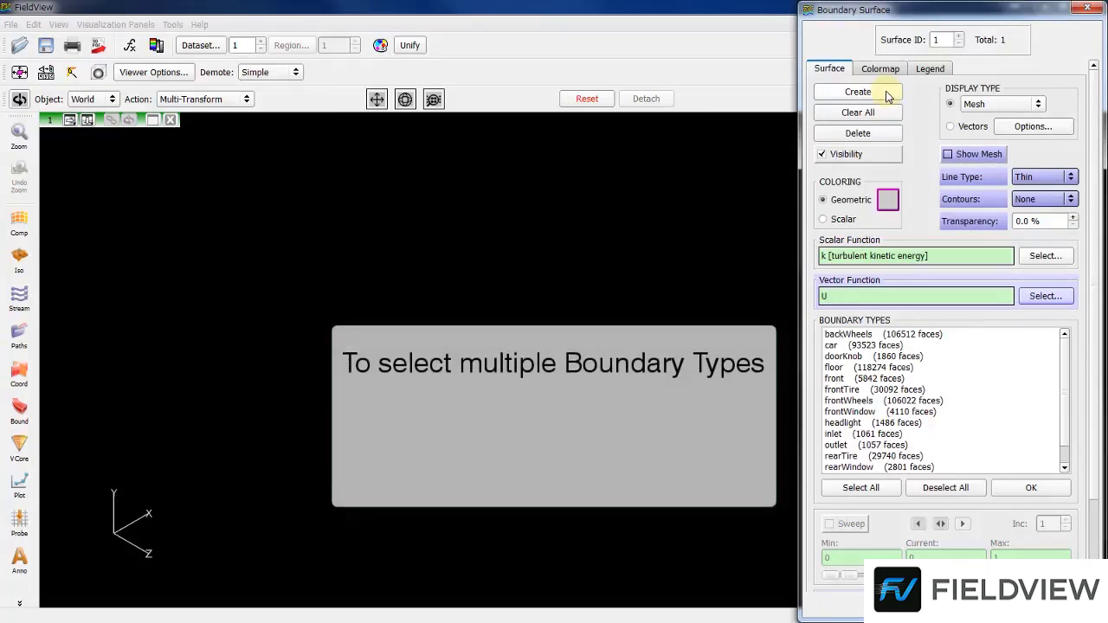
# Build the surface from backWheels through headlight without floor, plus rearTire, rearWindow and sideWindows
pyautogui.moveTo(970, 338); pyautogui.dragTo(985, 412)
pyautogui.click(974, 335)
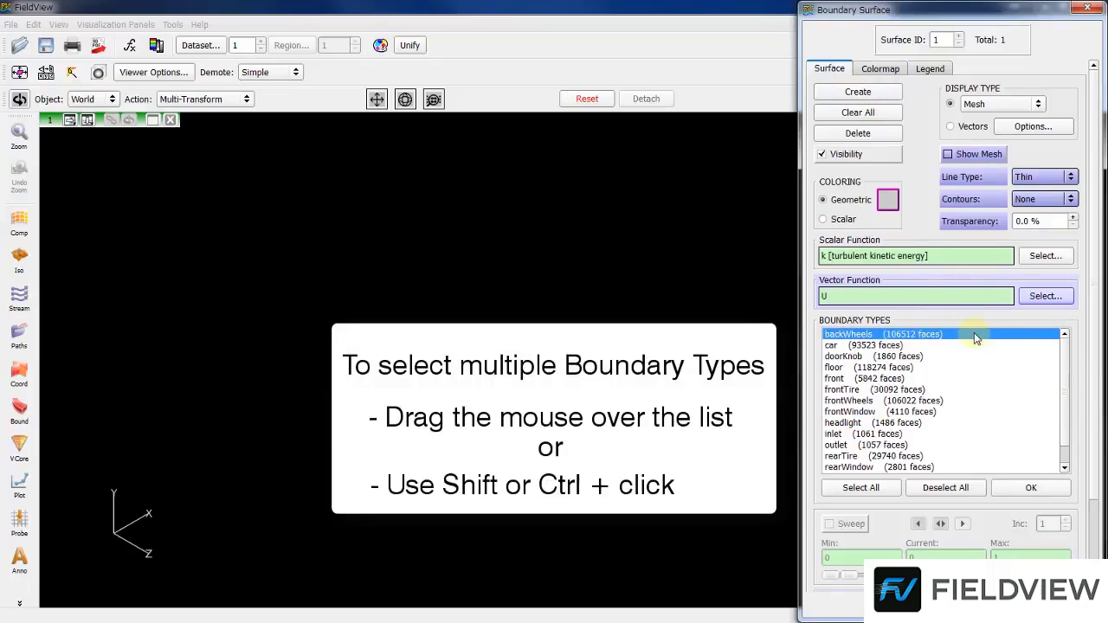
pyautogui.keyDown('shift'); pyautogui.click(941, 425); pyautogui.keyUp('shift')
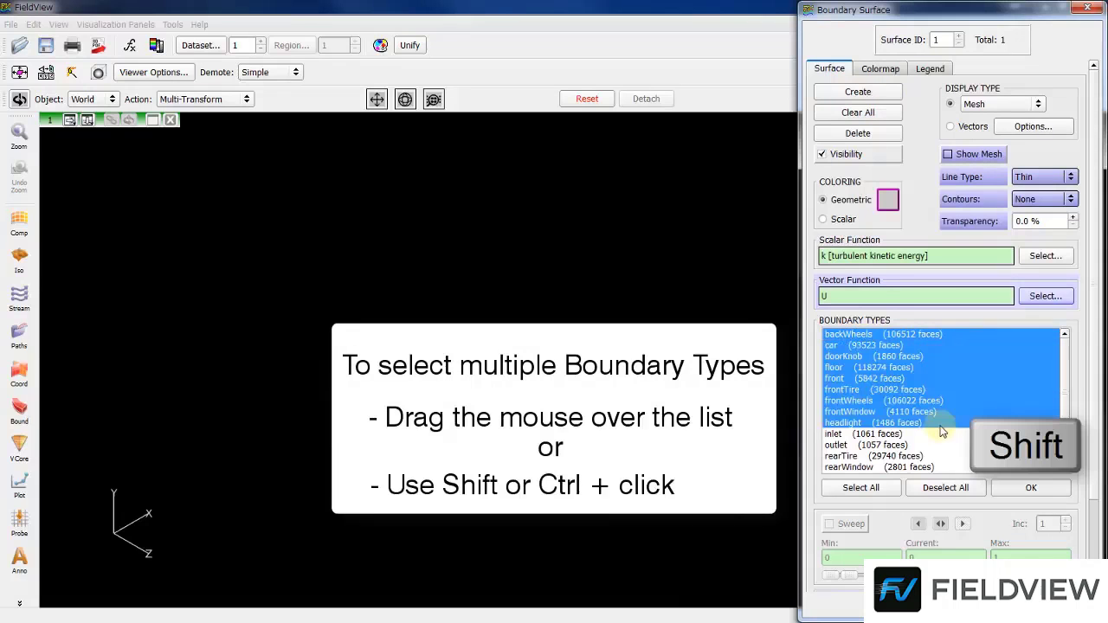
pyautogui.keyDown('ctrl'); pyautogui.click(935, 368); pyautogui.keyUp('ctrl')
pyautogui.scroll(-1, 935, 385)
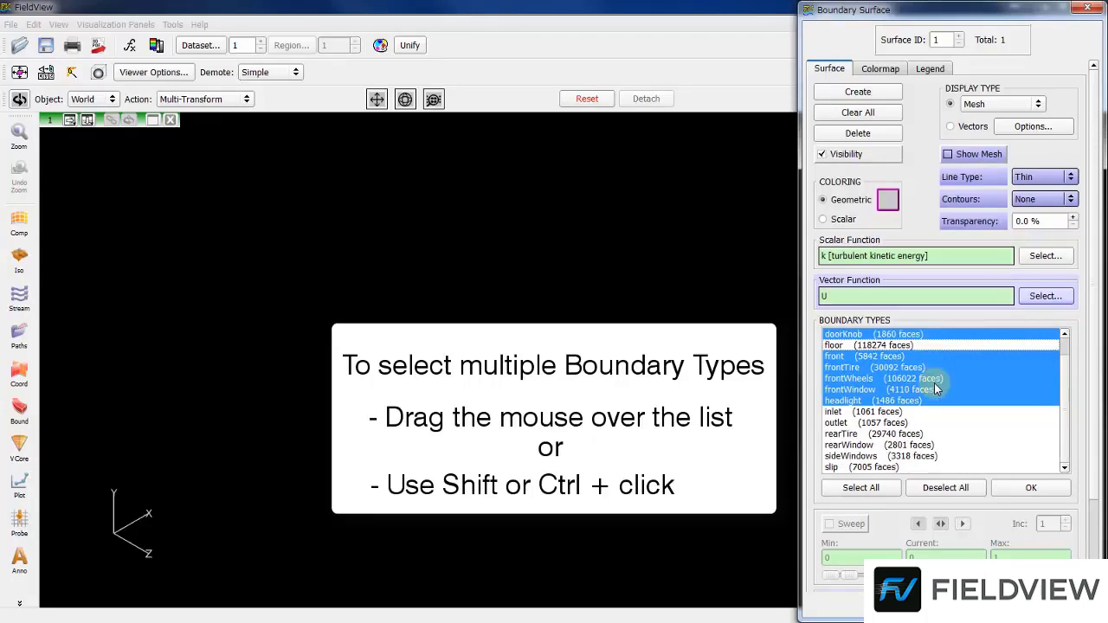
pyautogui.keyDown('ctrl'); pyautogui.click(909, 434); pyautogui.keyUp('ctrl')
pyautogui.keyDown('ctrl'); pyautogui.click(911, 445); pyautogui.keyUp('ctrl')
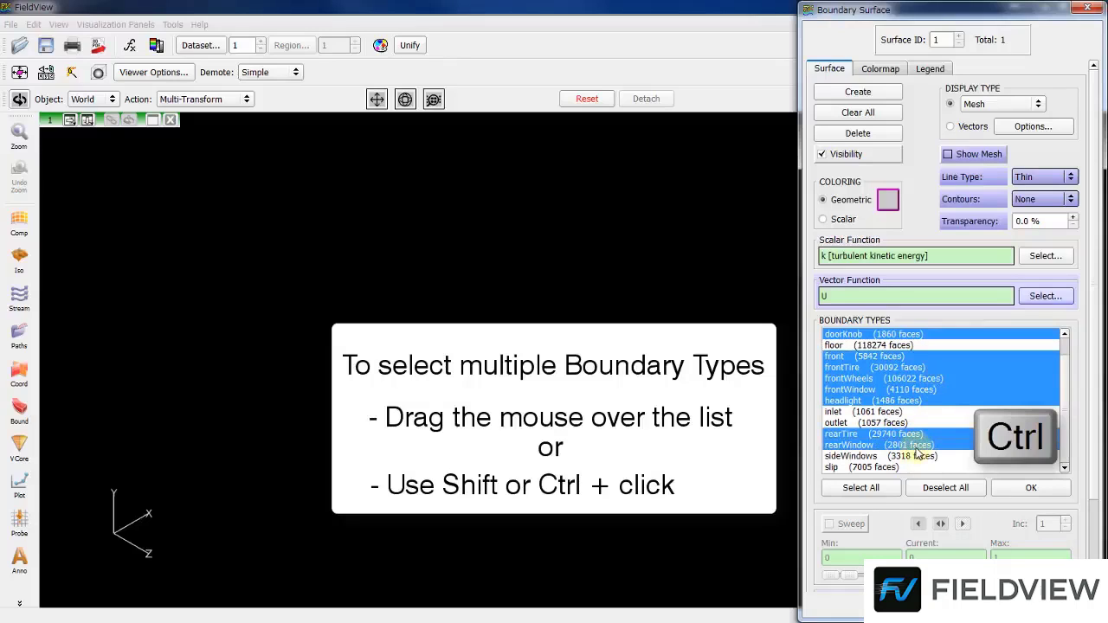
pyautogui.keyDown('ctrl'); pyautogui.click(918, 457); pyautogui.keyUp('ctrl')
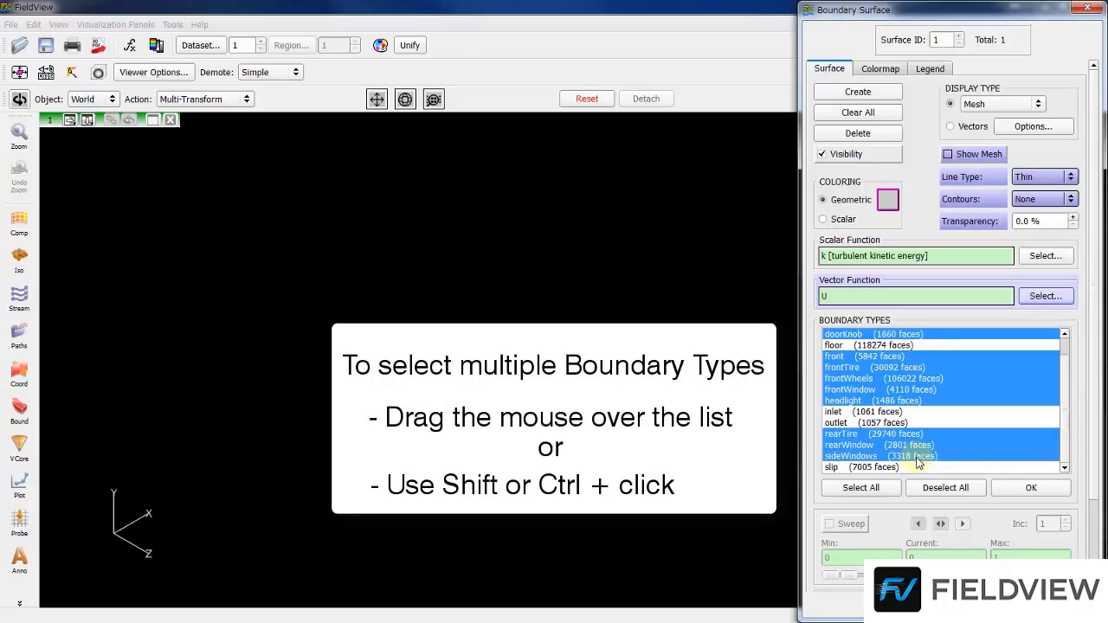
pyautogui.click(1059, 489)
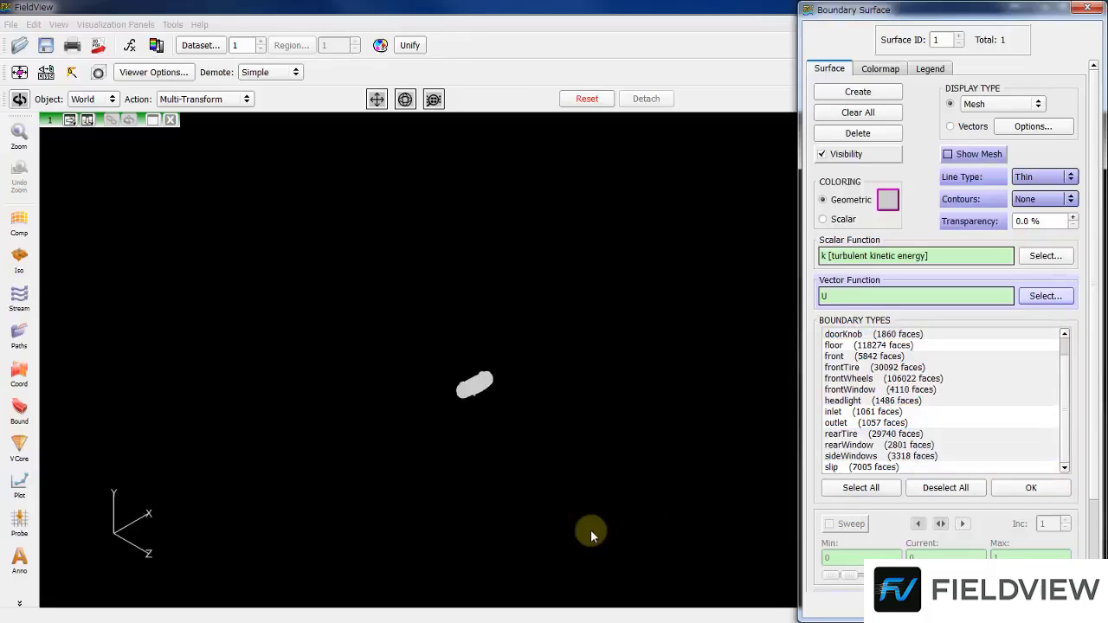
# Fit the car to the window, then rotate, shift and zoom to a long side view
pyautogui.click(20, 72)
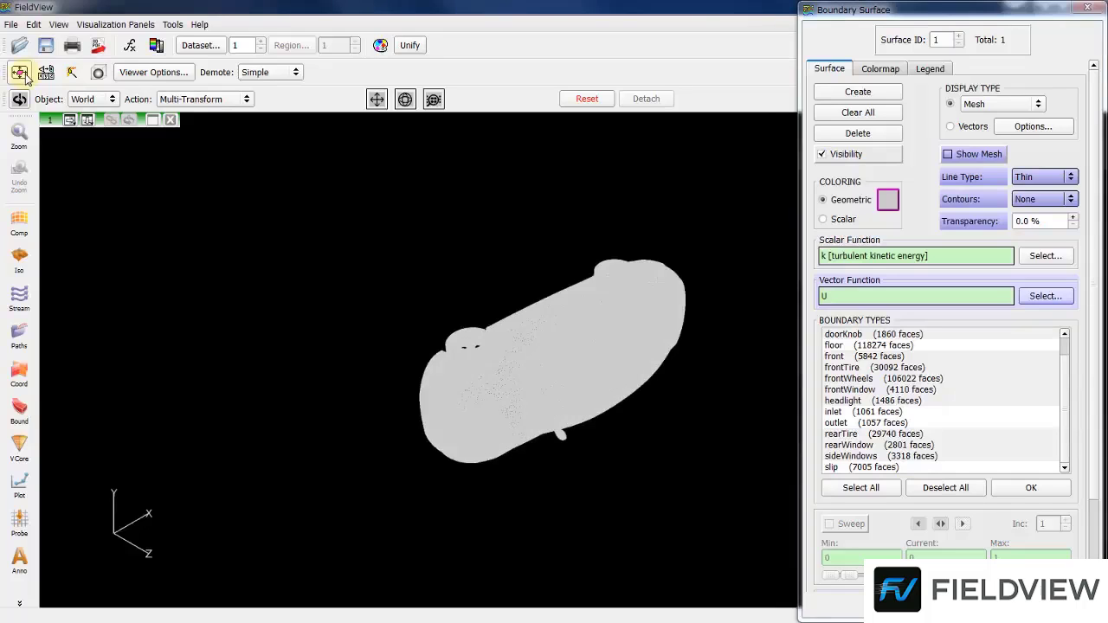
pyautogui.moveTo(744, 396); pyautogui.dragTo(627, 392)
pyautogui.moveTo(485, 388); pyautogui.dragTo(699, 418)
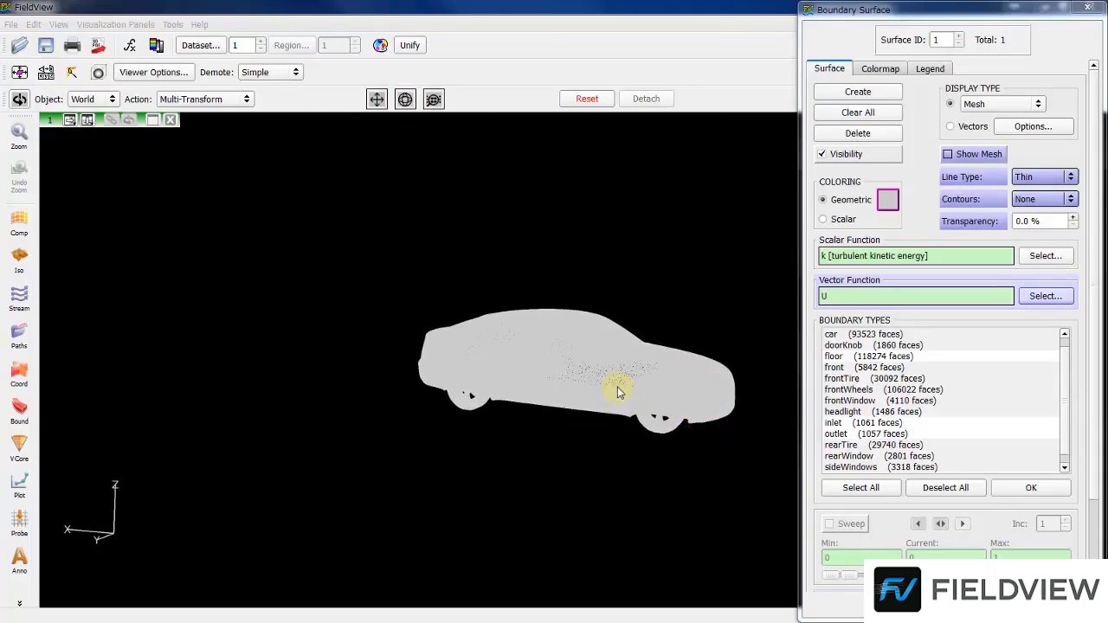
pyautogui.moveTo(617, 387); pyautogui.dragTo(540, 369, button='middle')
pyautogui.moveTo(540, 370)
pyautogui.mouseDown(button='right')
pyautogui.moveTo(529, 315)
pyautogui.moveTo(528, 355)
pyautogui.mouseUp(button='right')
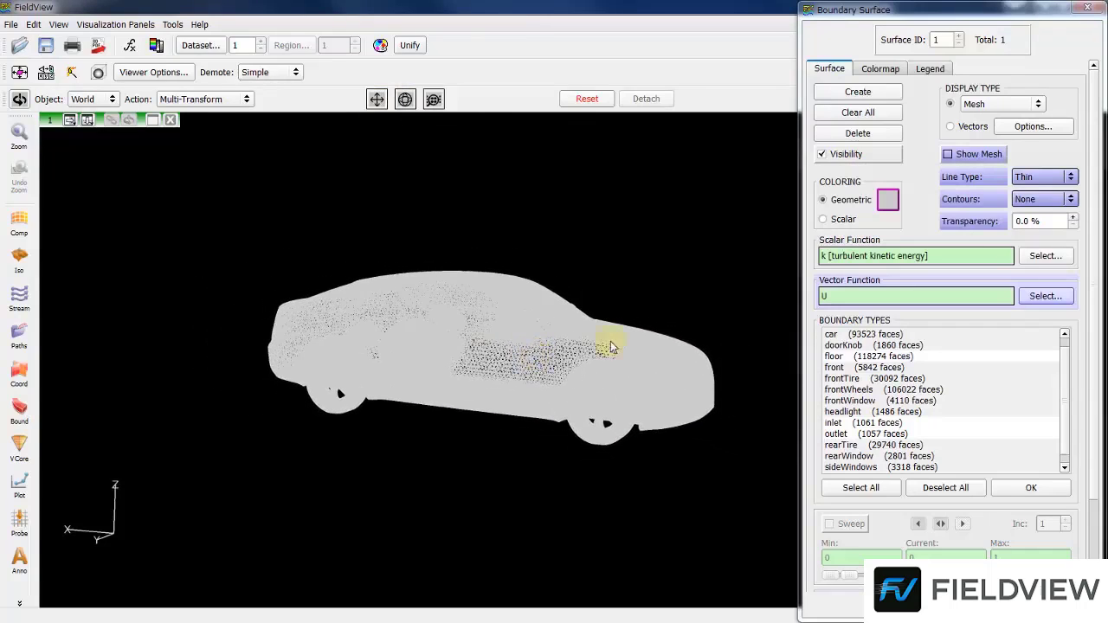
# Set the car surface to Smooth display with Scalar coloring by pressure p
pyautogui.click(1001, 103)
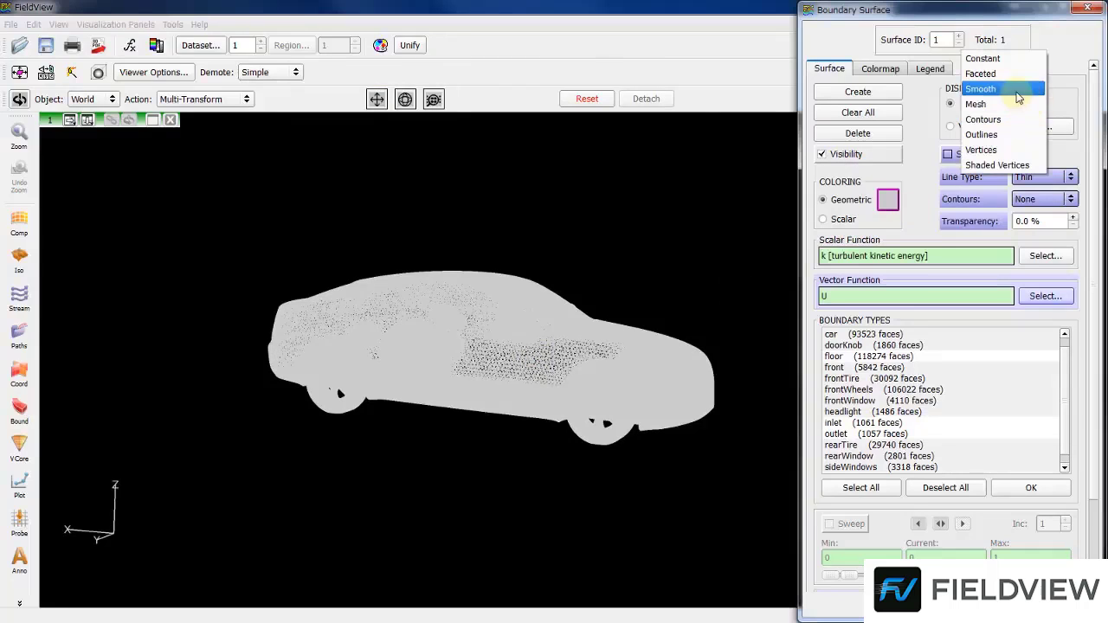
pyautogui.click(995, 105)
pyautogui.click(828, 220)
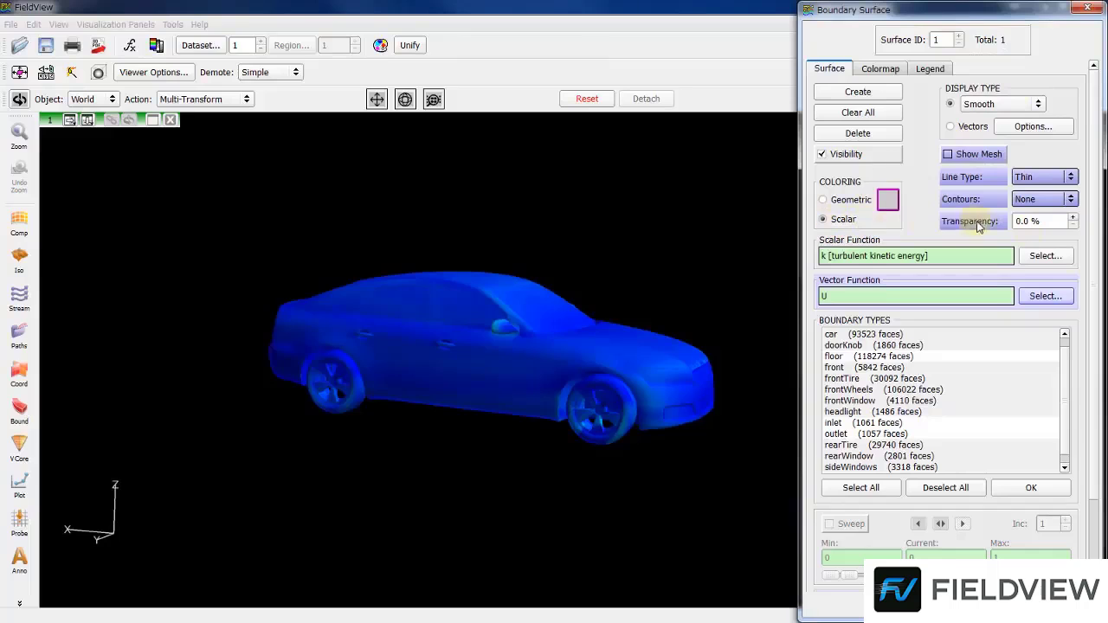
pyautogui.click(1045, 256)
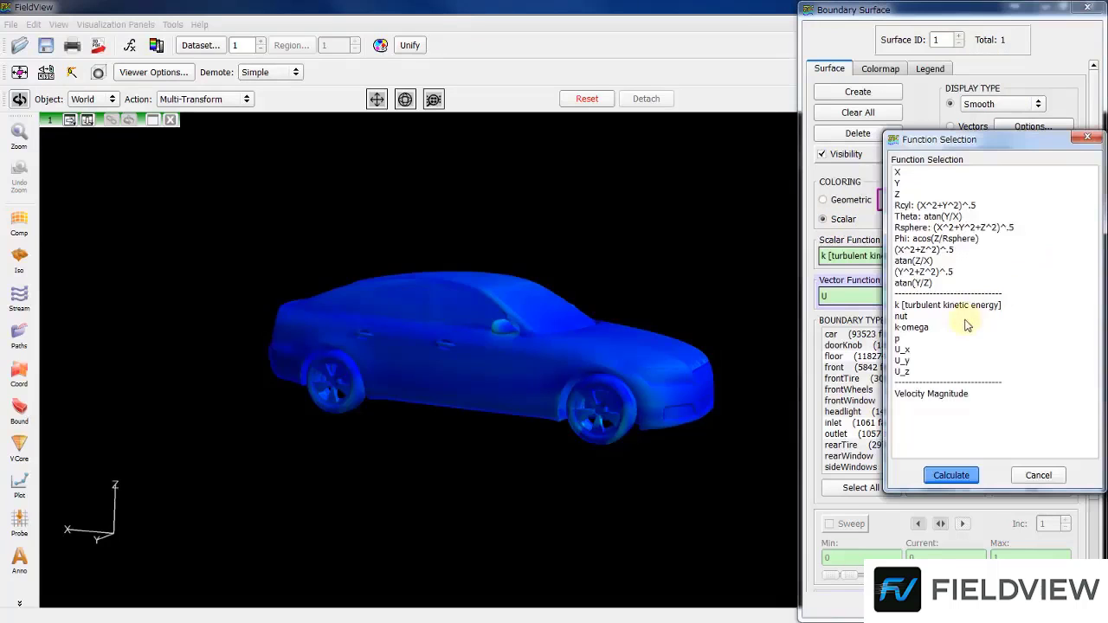
pyautogui.click(905, 339)
pyautogui.click(950, 474)
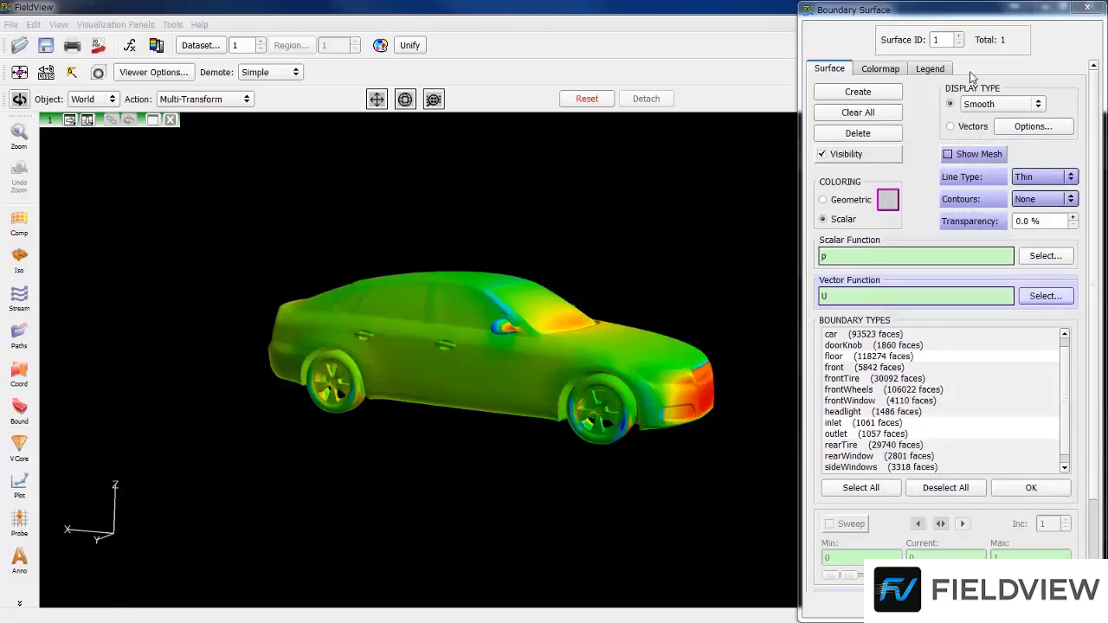
# Turn on the p colour legend and drag it to the lower left of the view
pyautogui.click(942, 74)
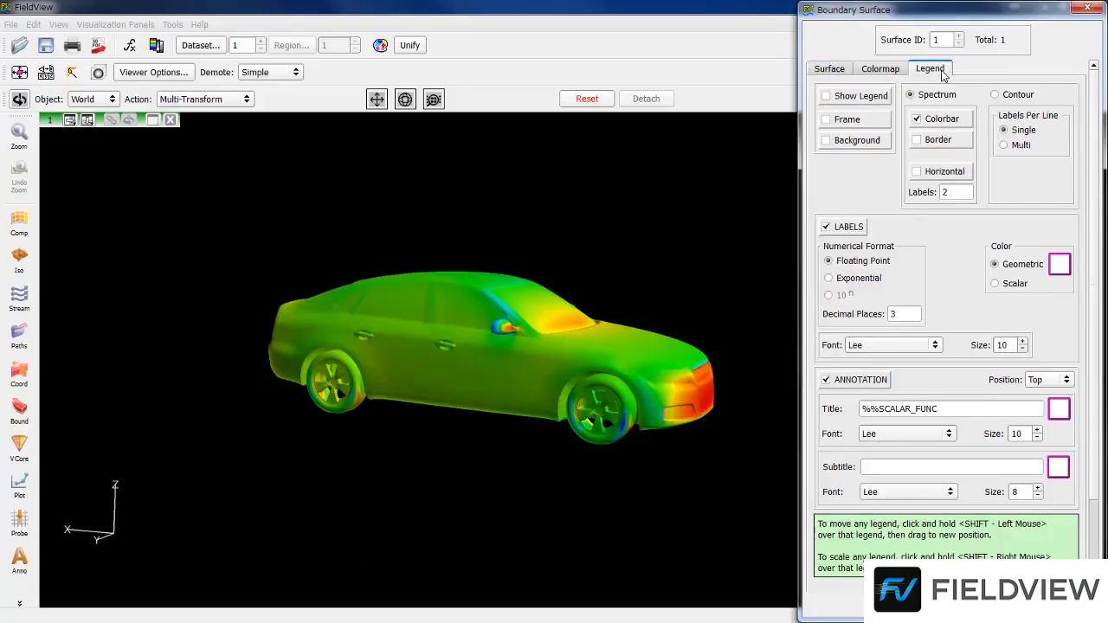
pyautogui.click(874, 97)
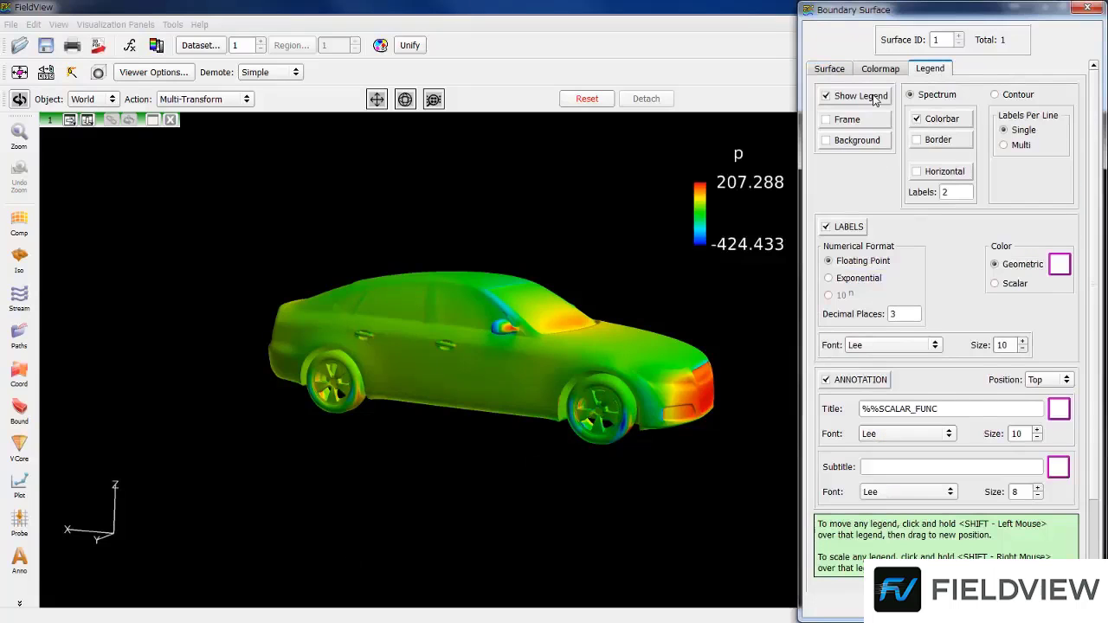
pyautogui.keyDown('shift'); pyautogui.moveTo(700, 216); pyautogui.dragTo(282, 490); pyautogui.keyUp('shift')
pyautogui.keyDown('shift'); pyautogui.moveTo(202, 530); pyautogui.dragTo(199, 552); pyautogui.keyUp('shift')
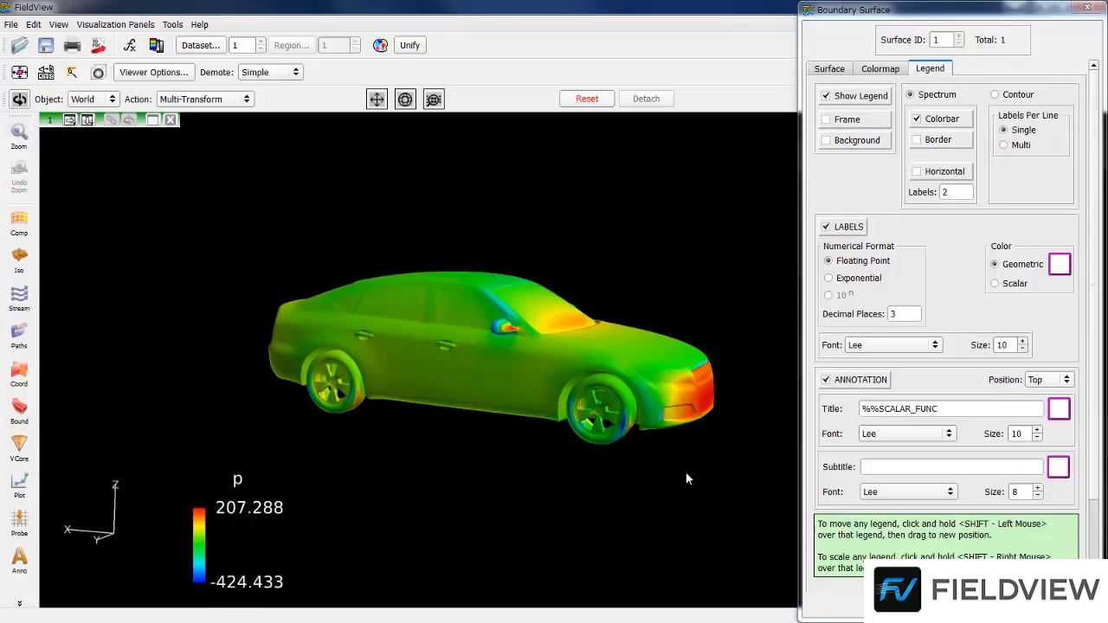
# Replace the legend title p with 'Pressure on body'
pyautogui.doubleClick(947, 410)
pyautogui.tripleClick(946, 415)
pyautogui.write('Pressure ')
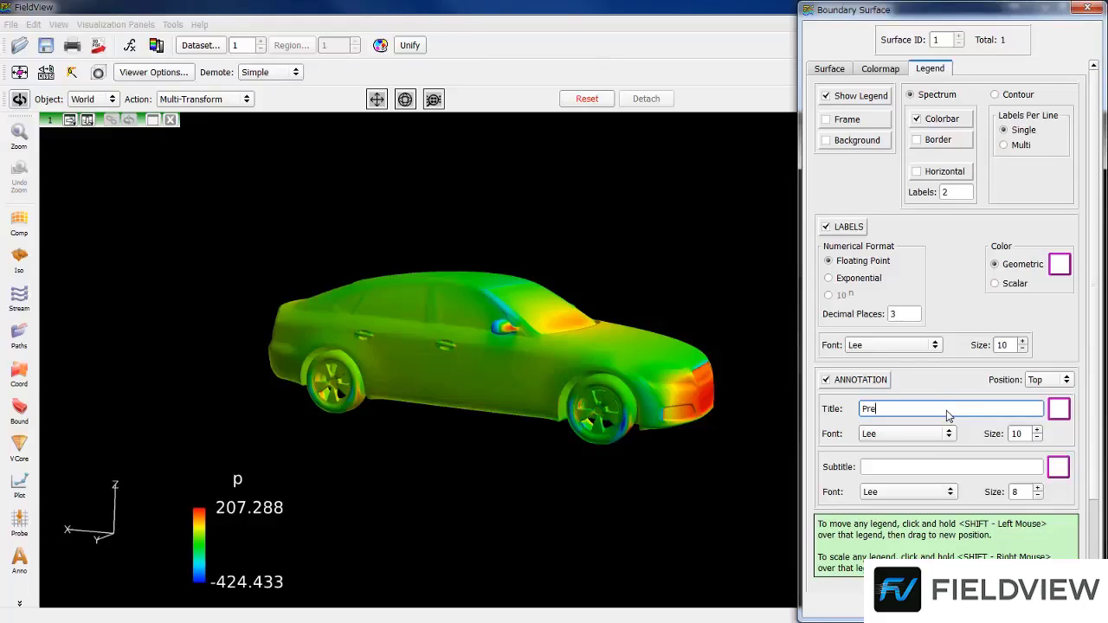
pyautogui.write('on body')
pyautogui.press('Return')
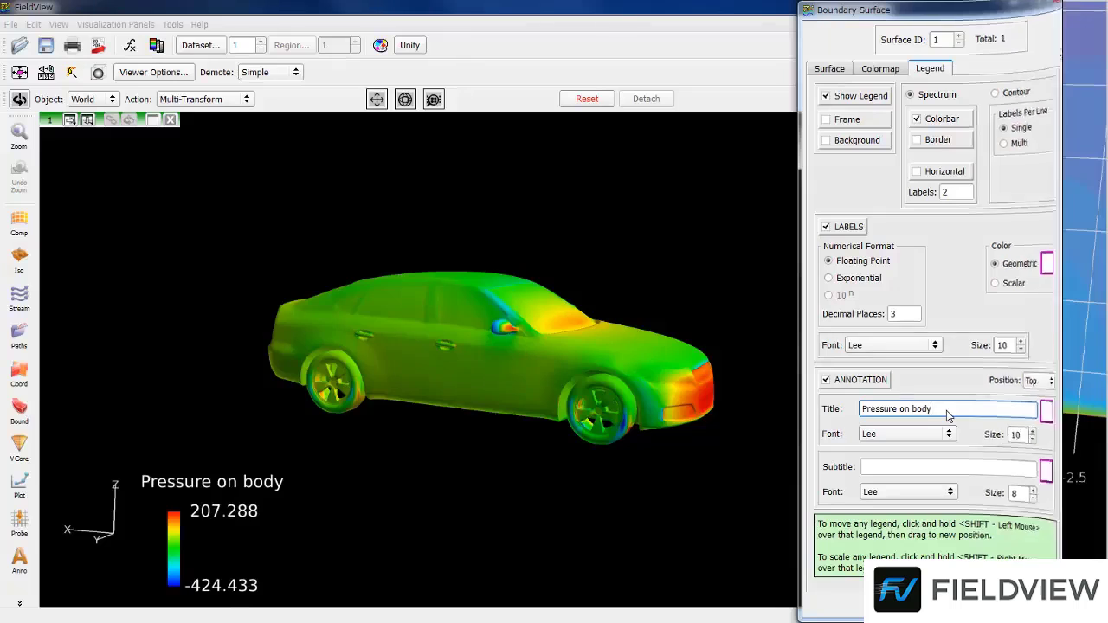